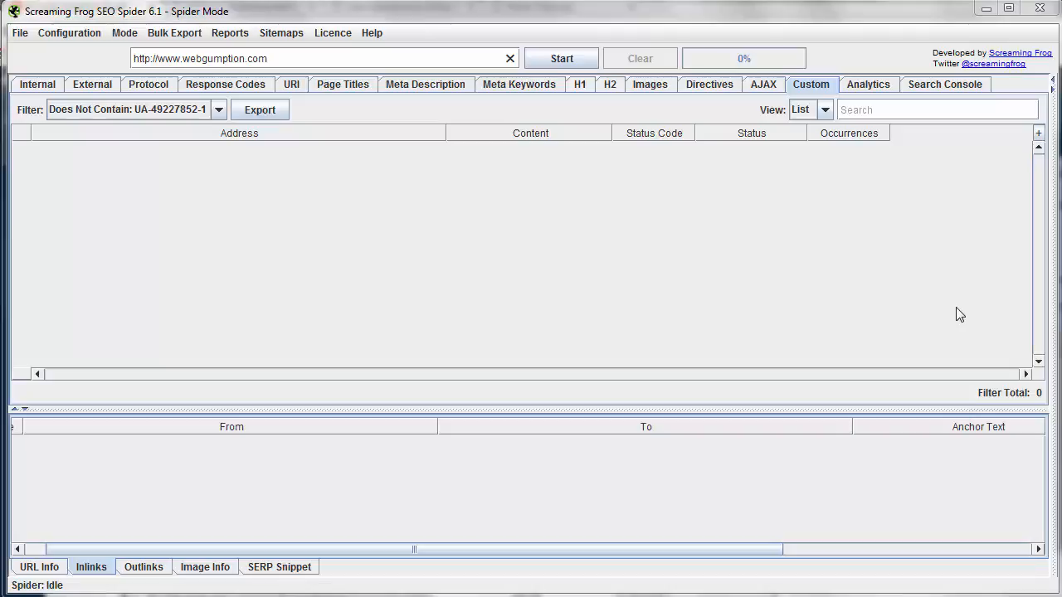
# - In Custom > Search configuration, set Filter 1 to Contains UA-49227852-1
pyautogui.click(69, 33)
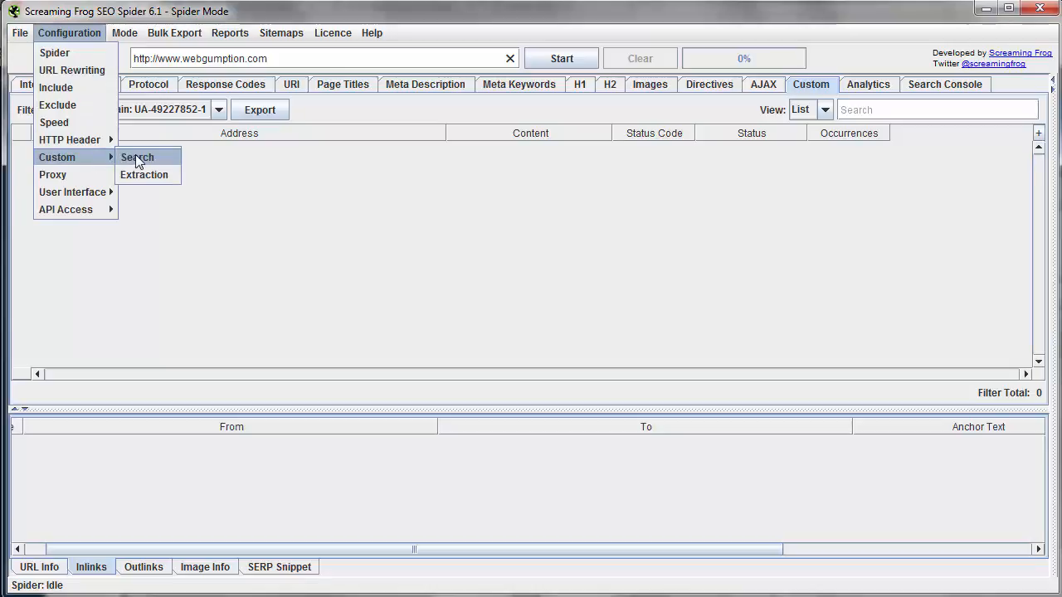
pyautogui.click(135, 154)
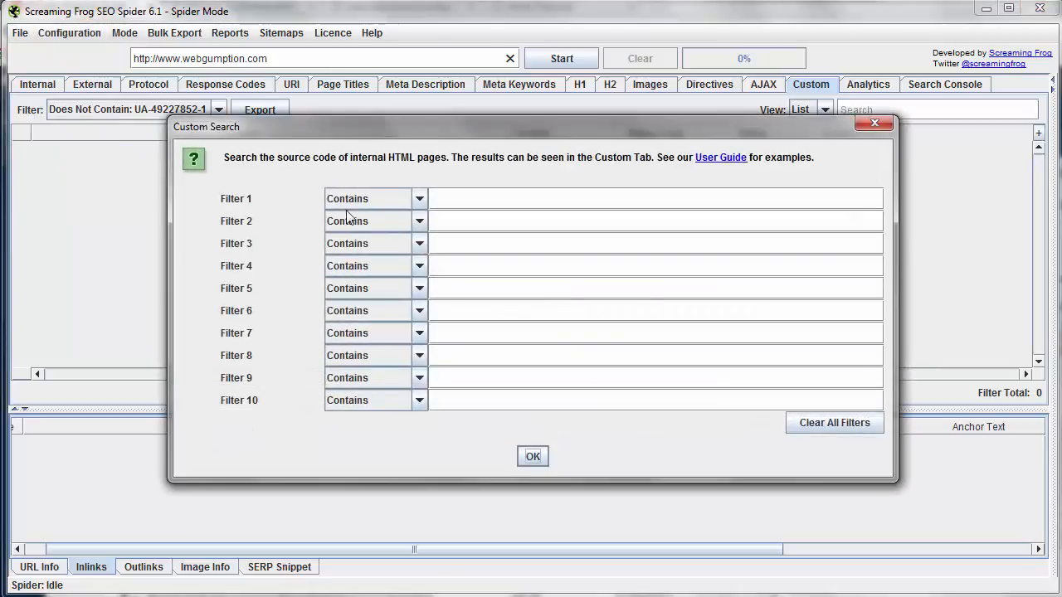
pyautogui.click(464, 201)
pyautogui.write('UA-49227852-1')
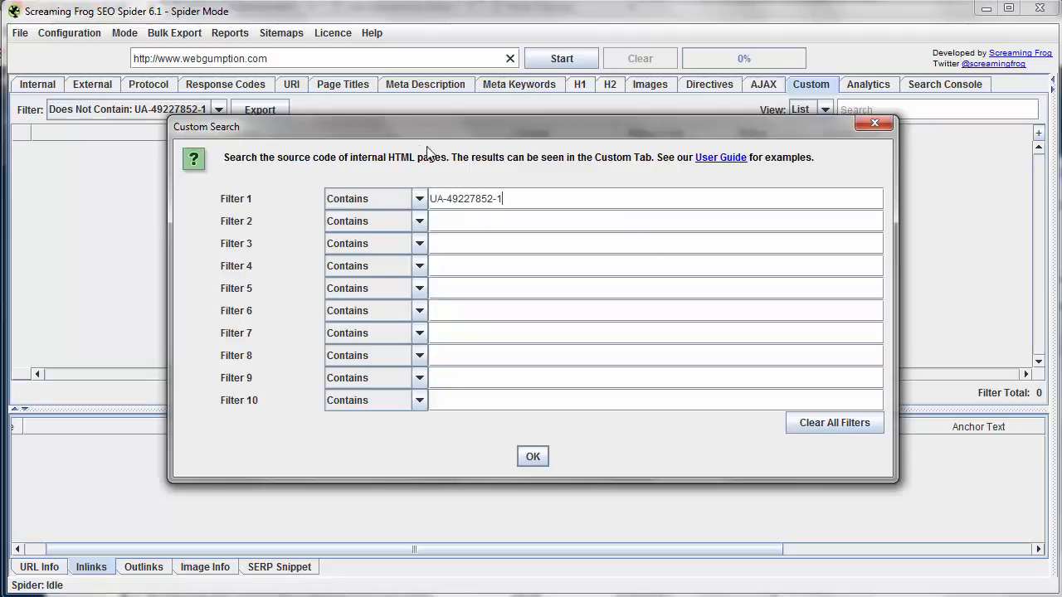
# - Set Filter 2 to Does Not Contain UA-49227852-1 and confirm both filters
pyautogui.click(419, 220)
pyautogui.click(377, 258)
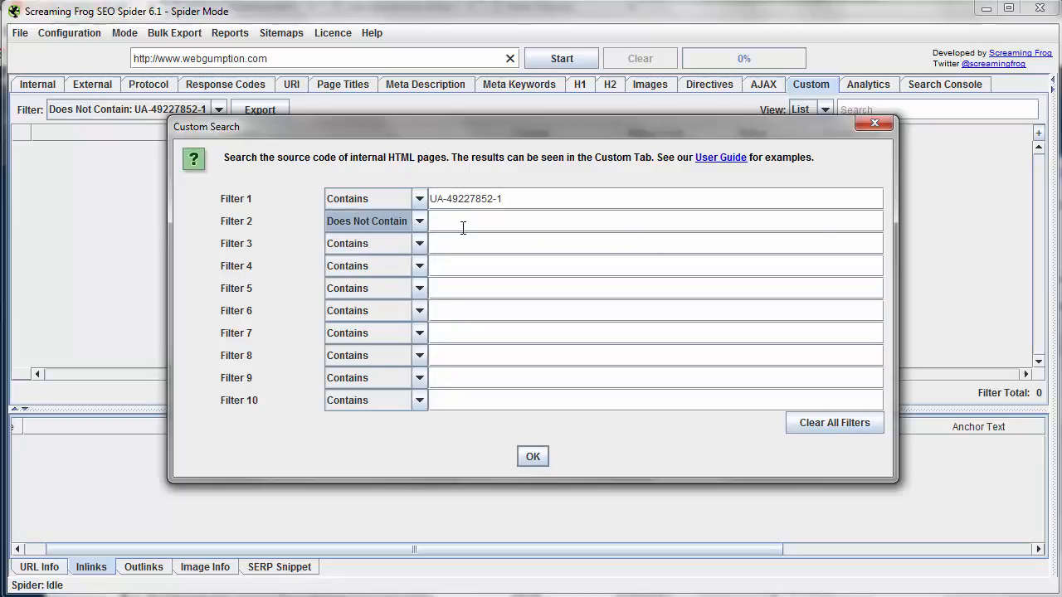
pyautogui.click(465, 221)
pyautogui.write('UA-49227852-1')
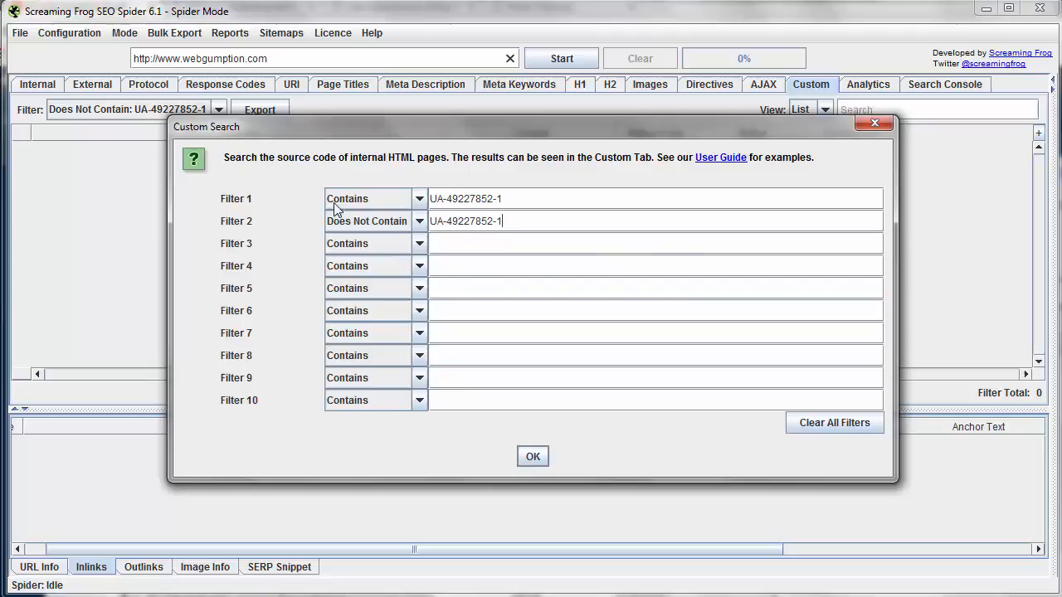
pyautogui.click(534, 458)
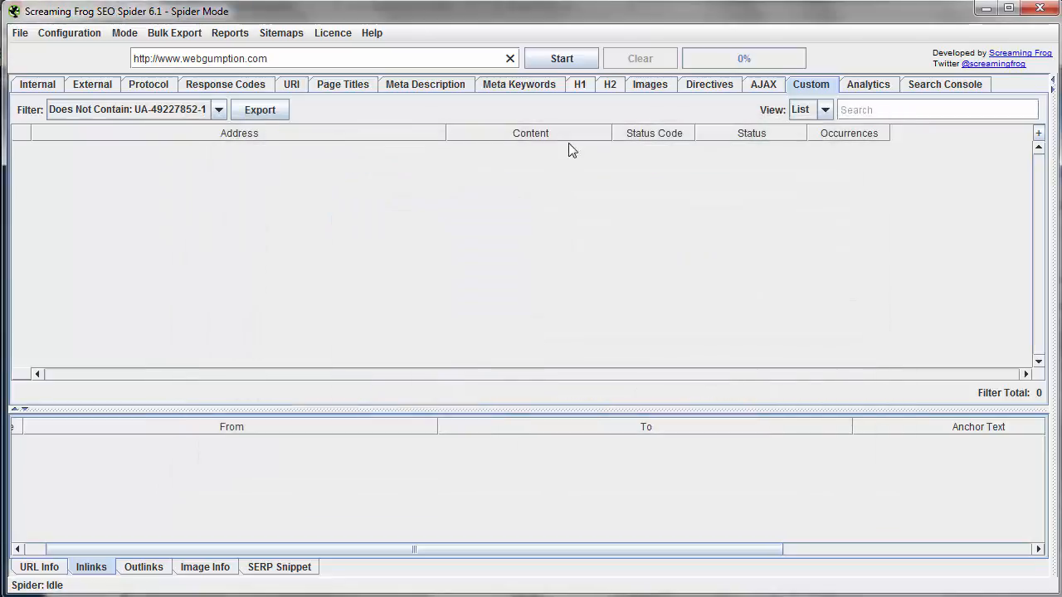
# - Start the crawl and filter the Custom tab to Contains: UA-49227852-1
pyautogui.click(562, 58)
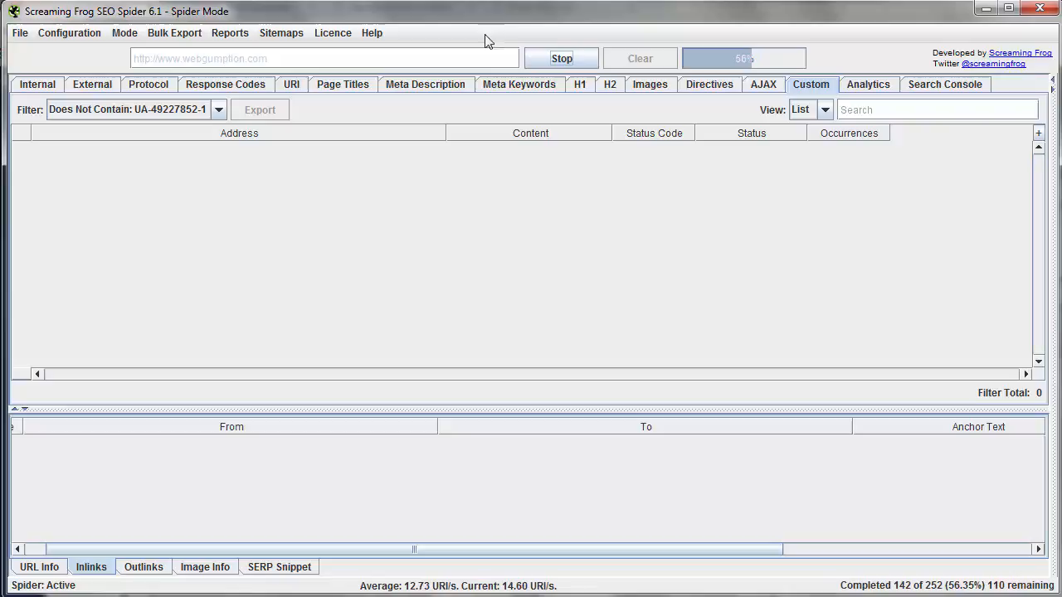
pyautogui.click(217, 109)
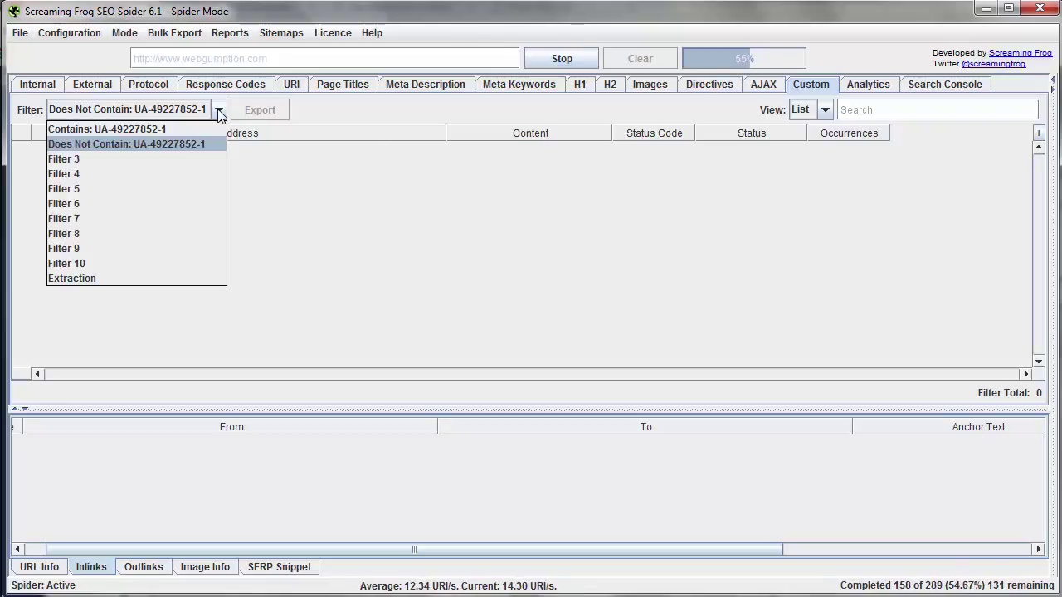
pyautogui.click(131, 127)
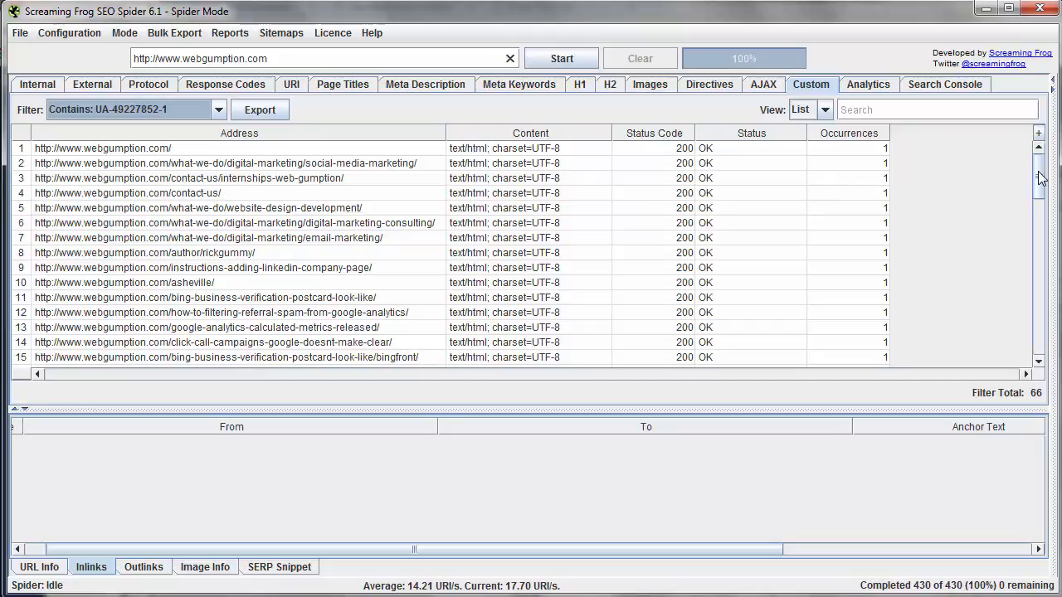
pyautogui.moveTo(1040, 175)
pyautogui.mouseDown()
pyautogui.moveTo(1040, 228)
pyautogui.moveTo(1041, 158)
pyautogui.mouseUp()
pyautogui.click(168, 110)
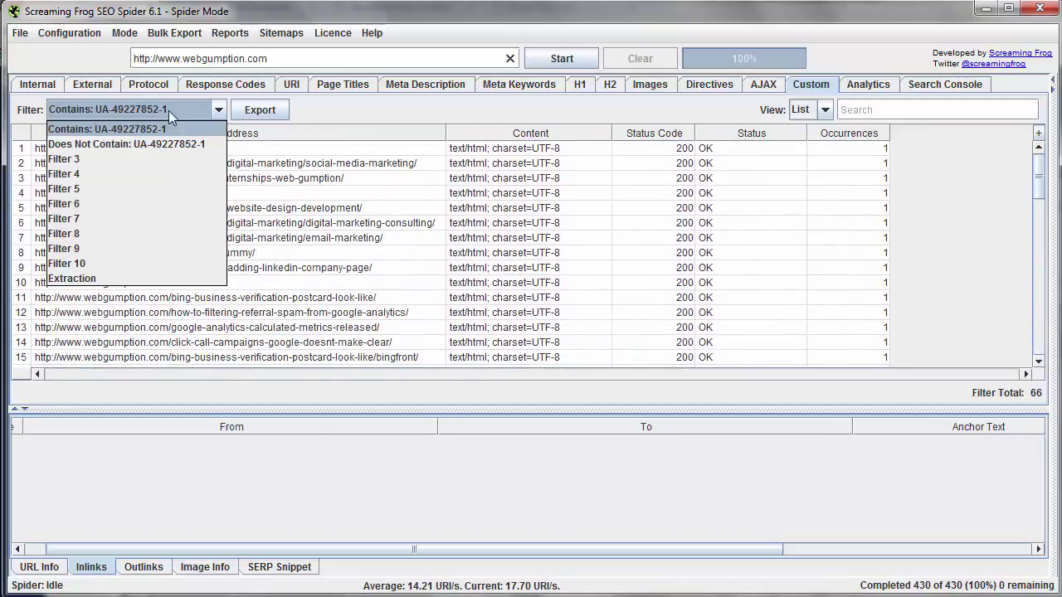
pyautogui.click(198, 146)
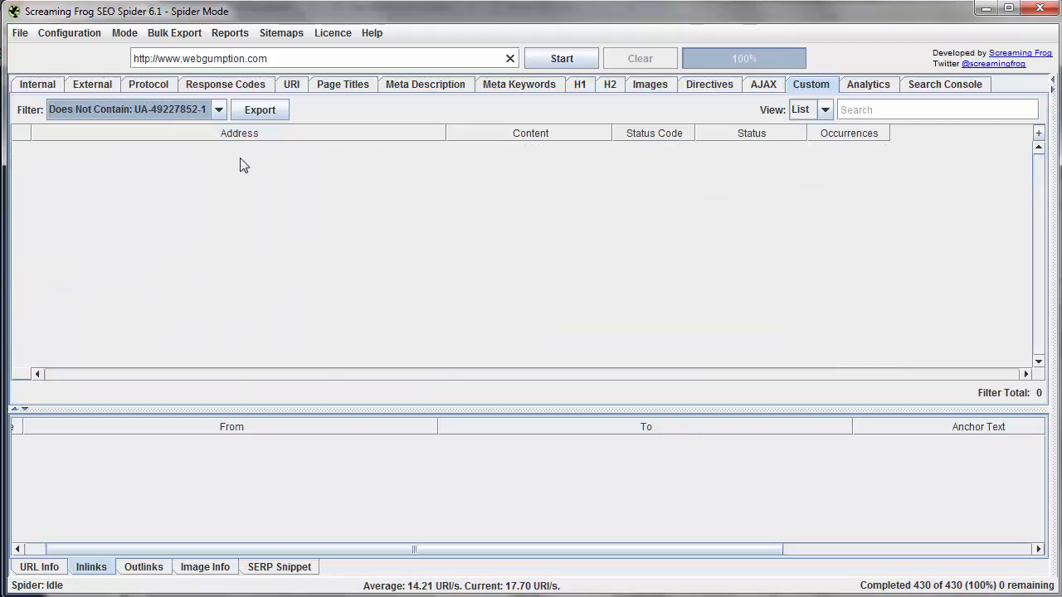
pyautogui.click(221, 113)
pyautogui.click(149, 126)
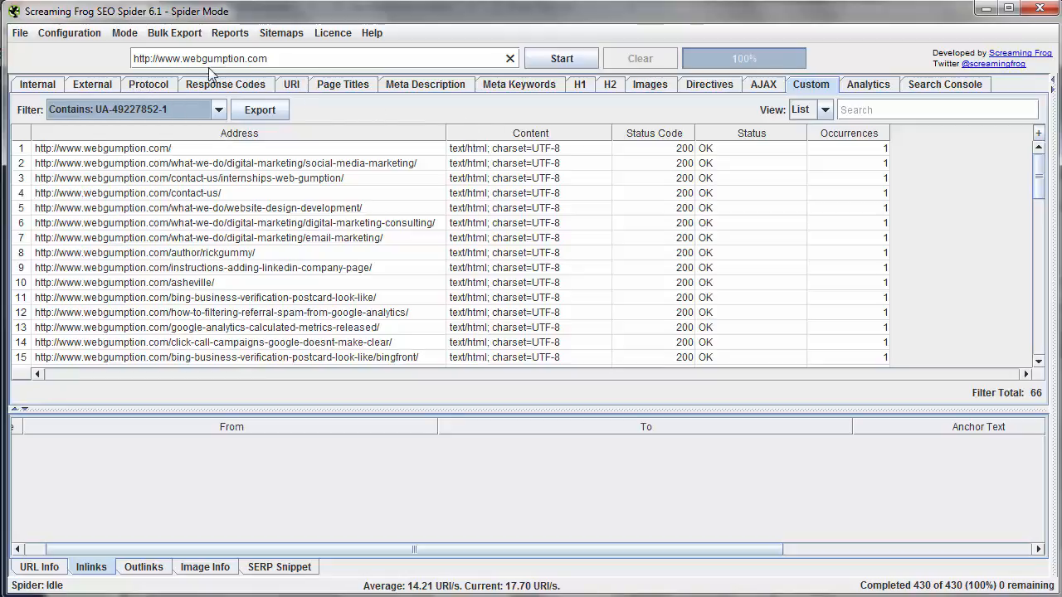
pyautogui.click(70, 32)
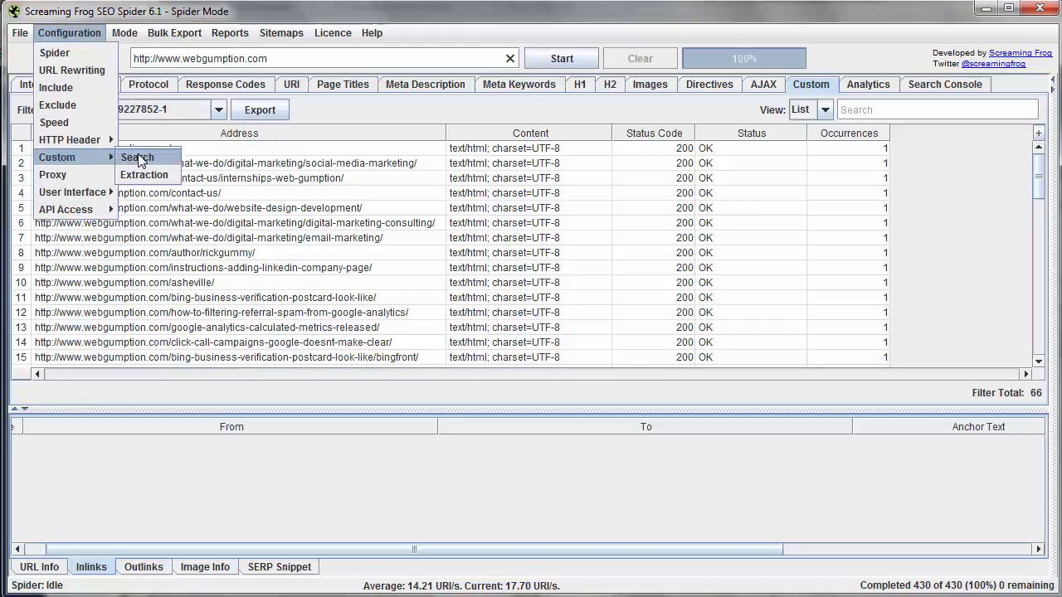
pyautogui.click(133, 149)
pyautogui.click(832, 422)
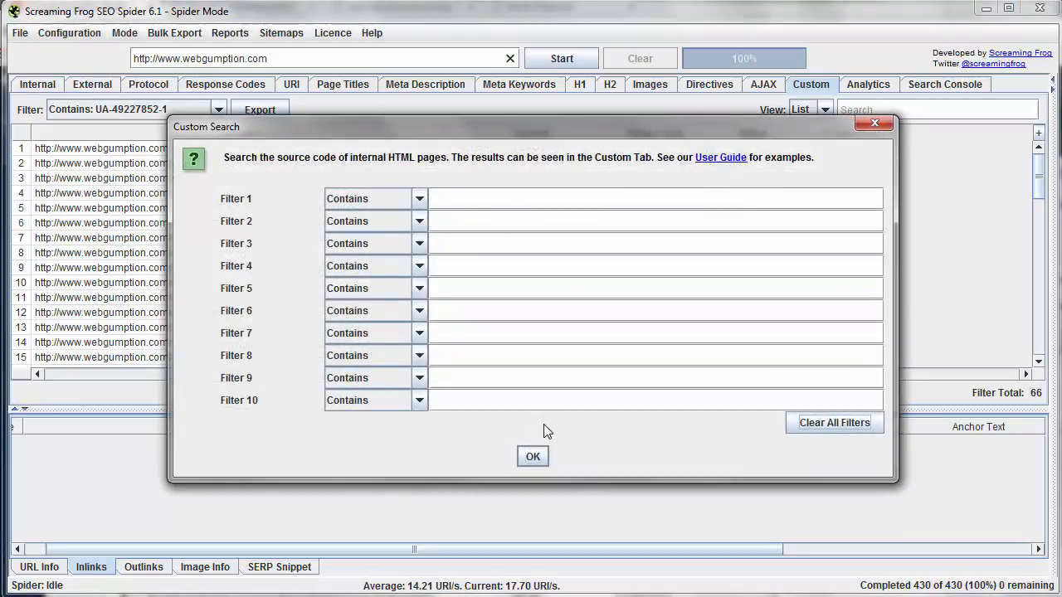
pyautogui.click(533, 455)
pyautogui.click(562, 58)
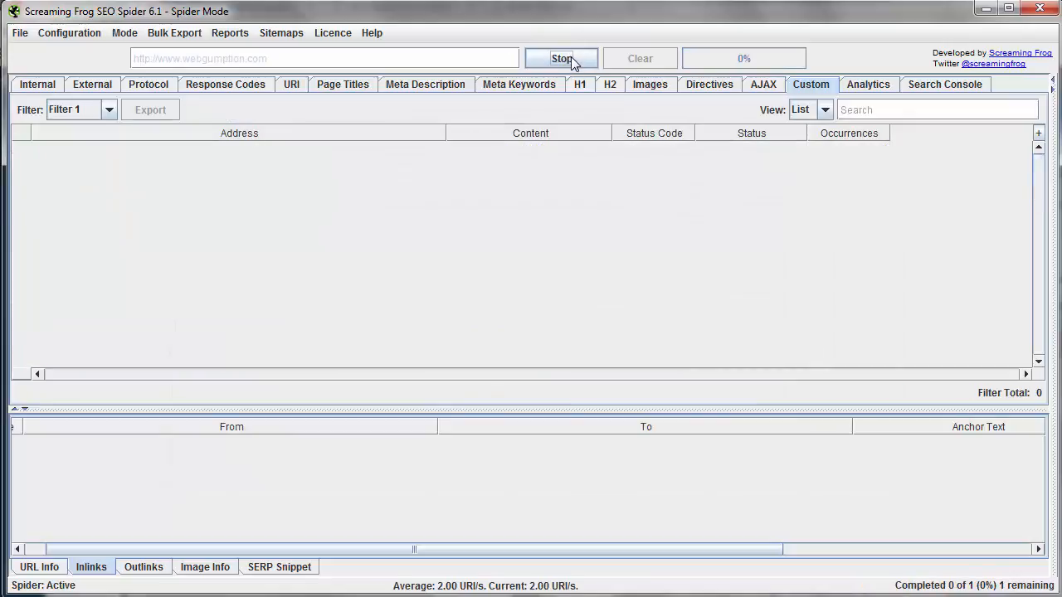
pyautogui.click(640, 59)
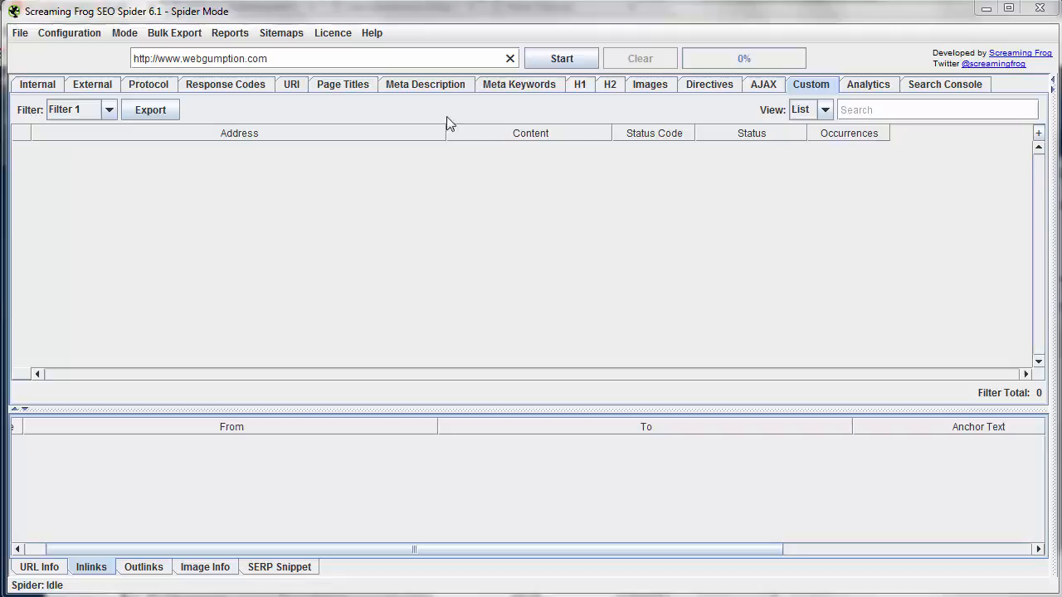
# - In Custom > Extraction configuration, set Extractor 1 to match by Regex
pyautogui.click(69, 32)
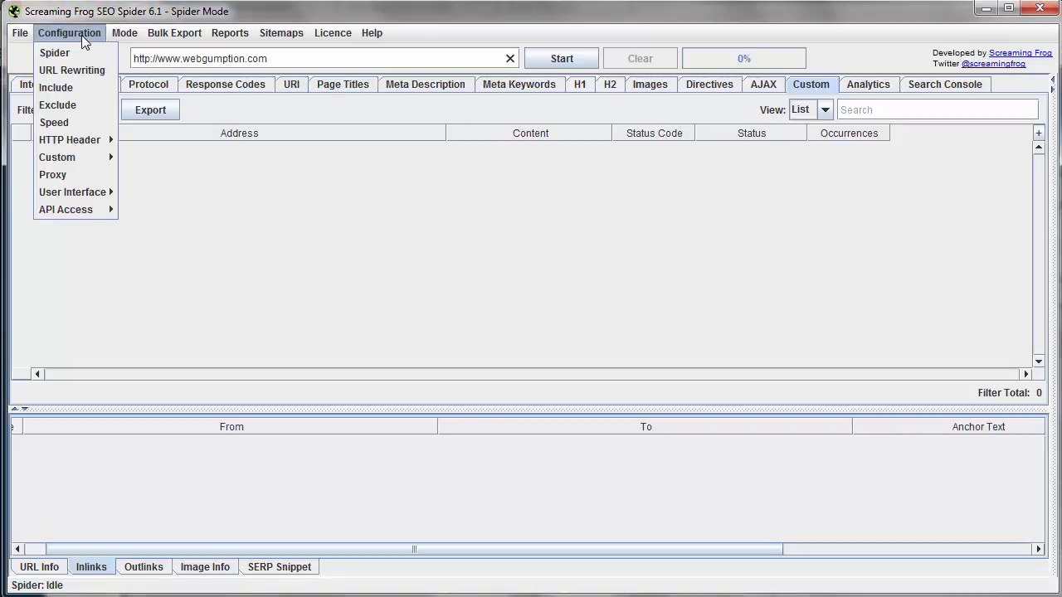
pyautogui.moveTo(57, 157)
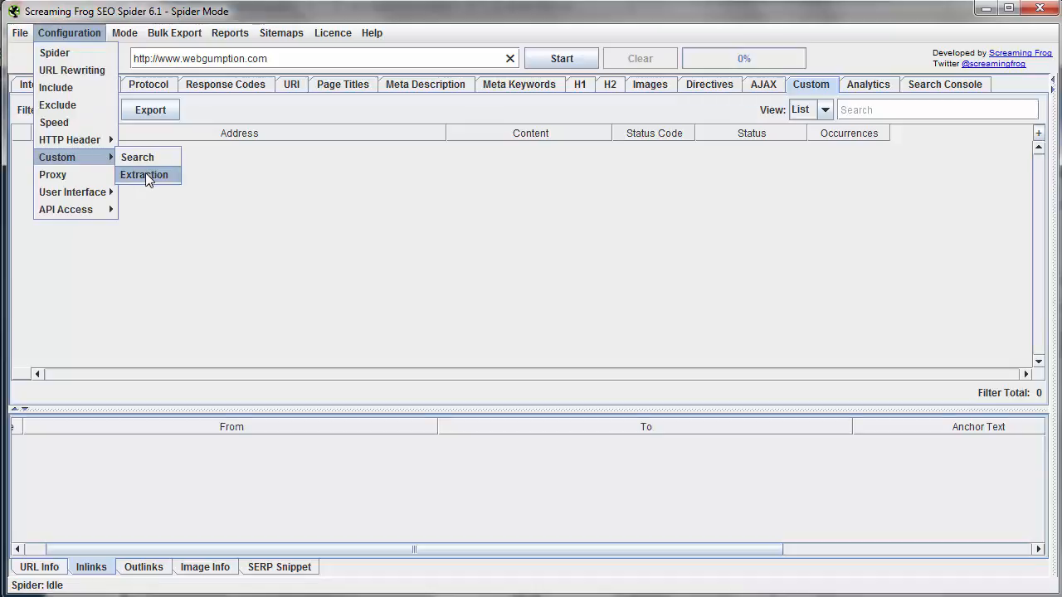
pyautogui.click(148, 173)
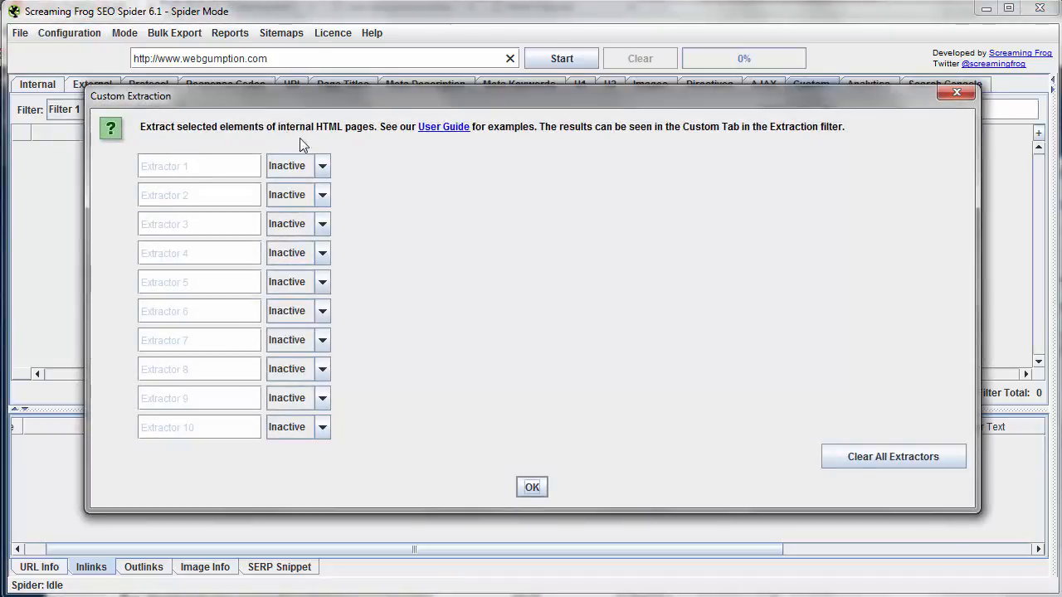
pyautogui.click(322, 165)
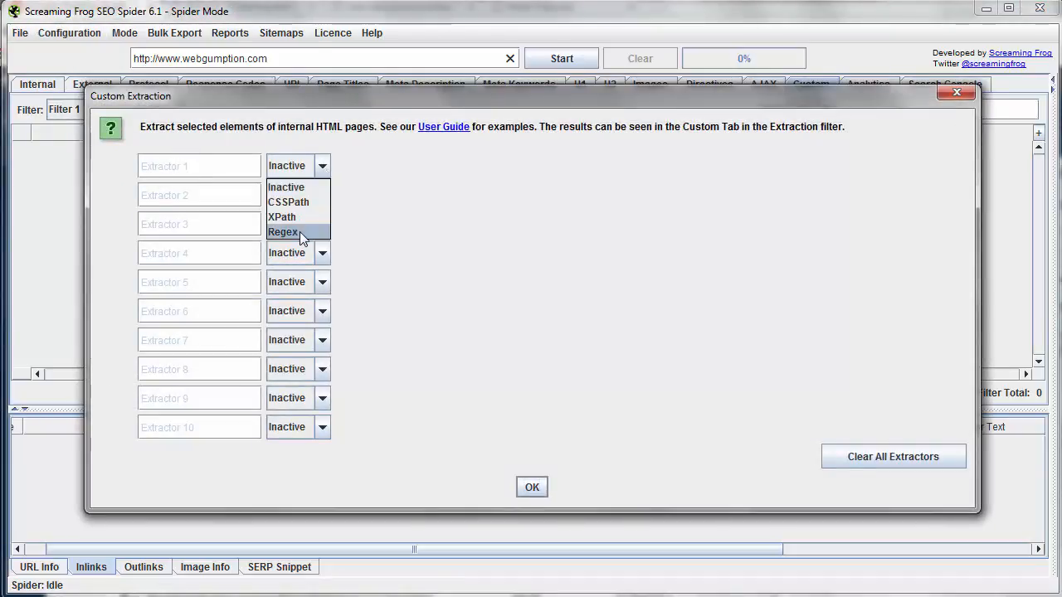
pyautogui.click(286, 233)
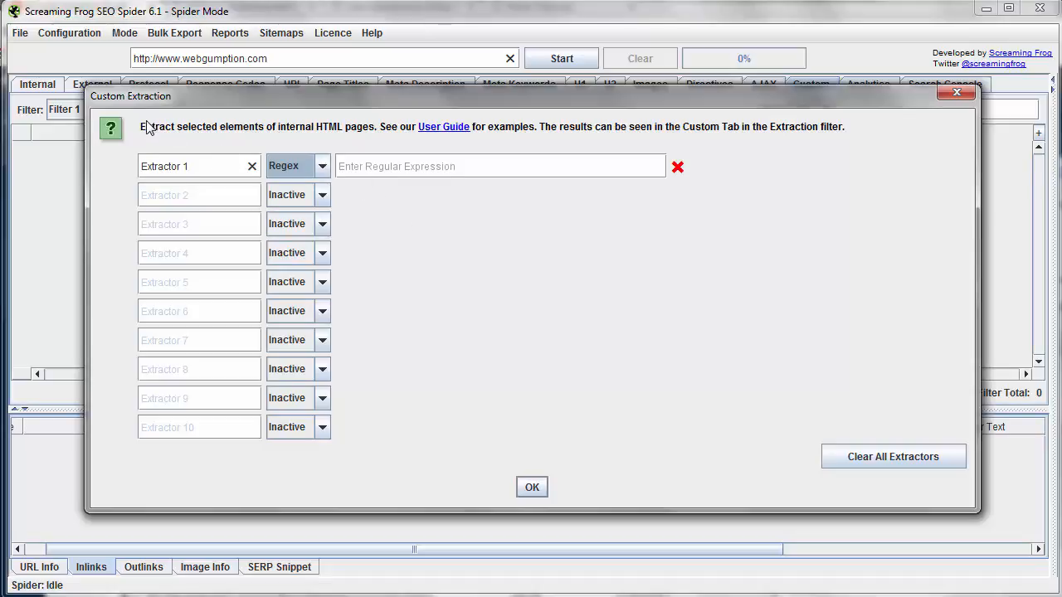
# - Rename Extractor 1 to GA UA ID, paste the UA regex and save the extractor
pyautogui.click(199, 166)
pyautogui.moveTo(199, 166); pyautogui.dragTo(133, 166)
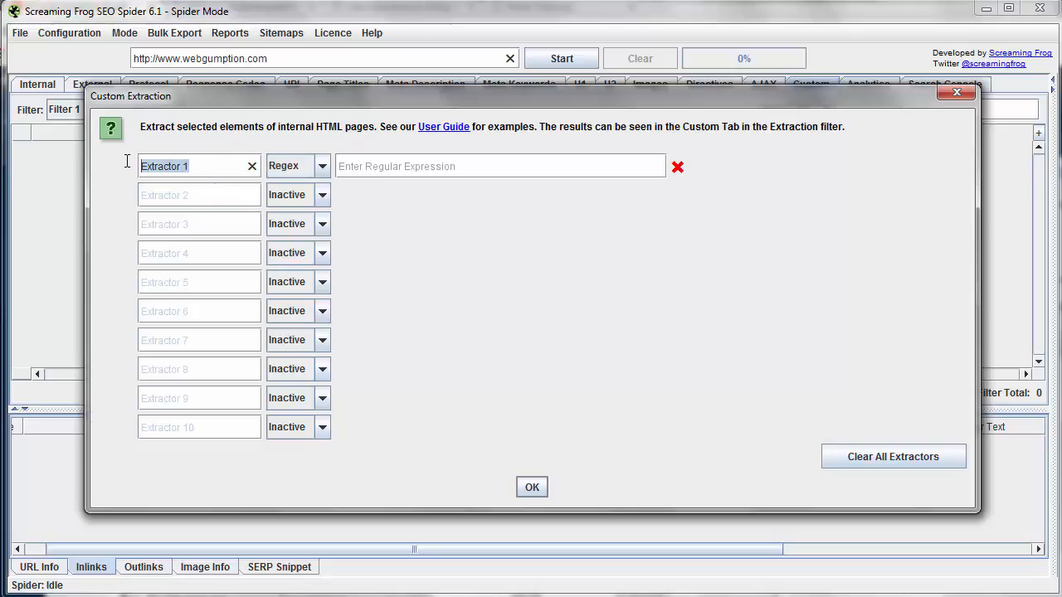
pyautogui.write('GA UA ID')
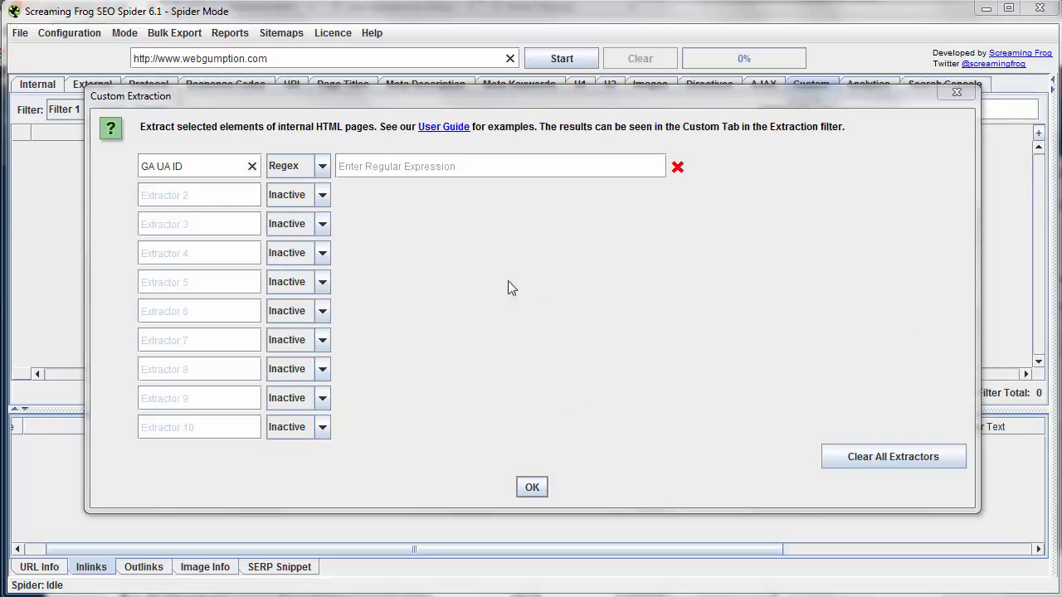
pyautogui.click(397, 171)
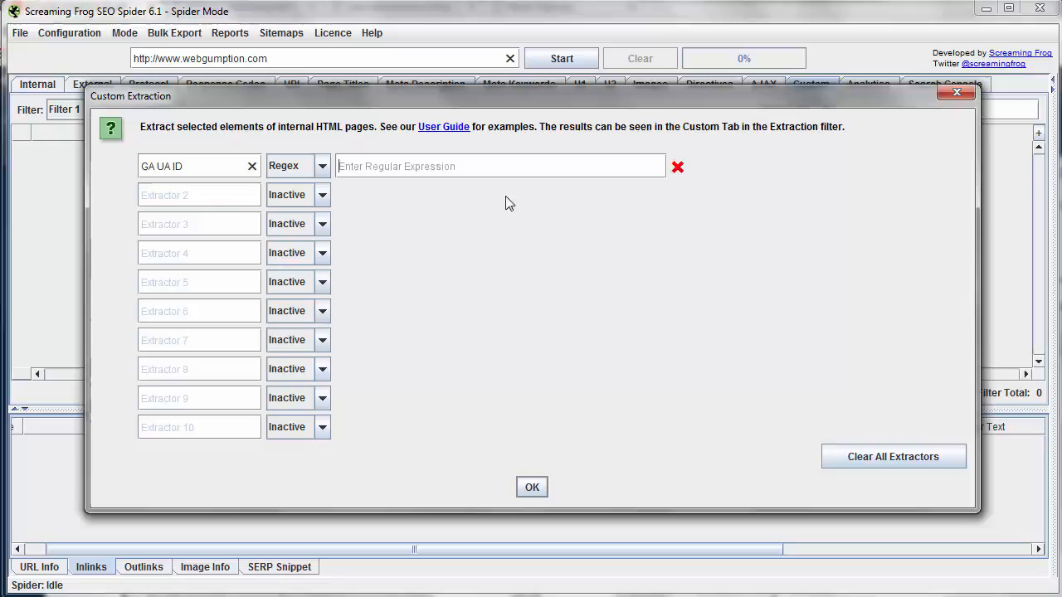
pyautogui.write('["\'](UA-.*?)["\']')
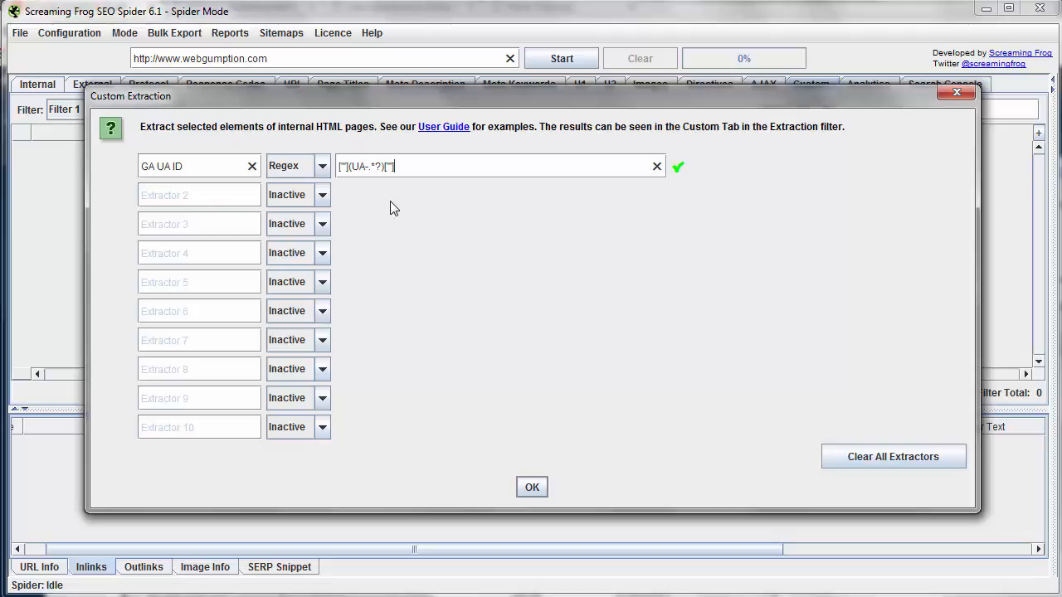
pyautogui.click(533, 489)
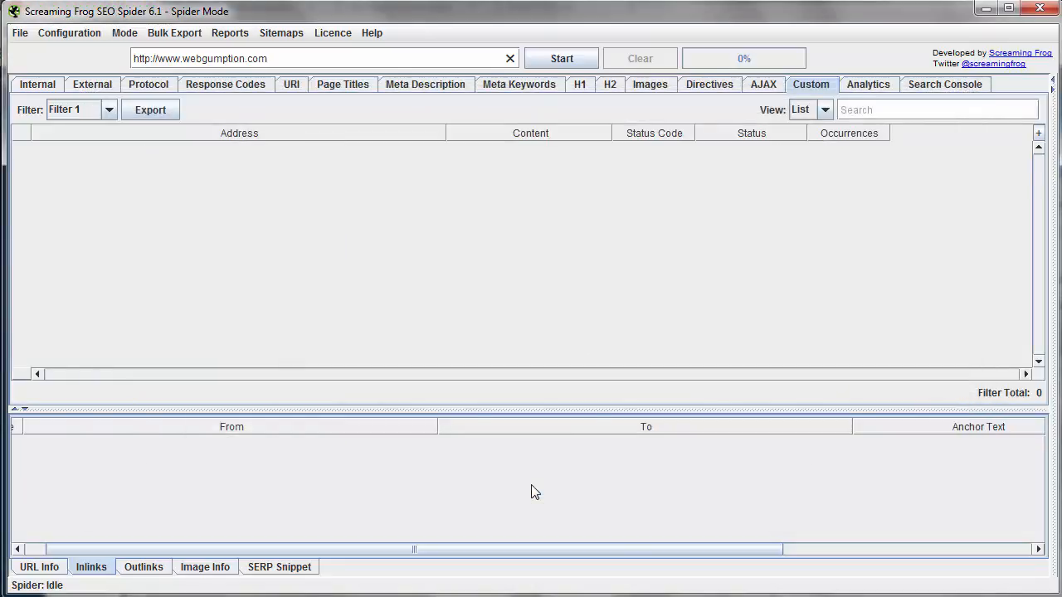
# - Start the crawl and show the Extraction results in the Custom tab
pyautogui.click(561, 58)
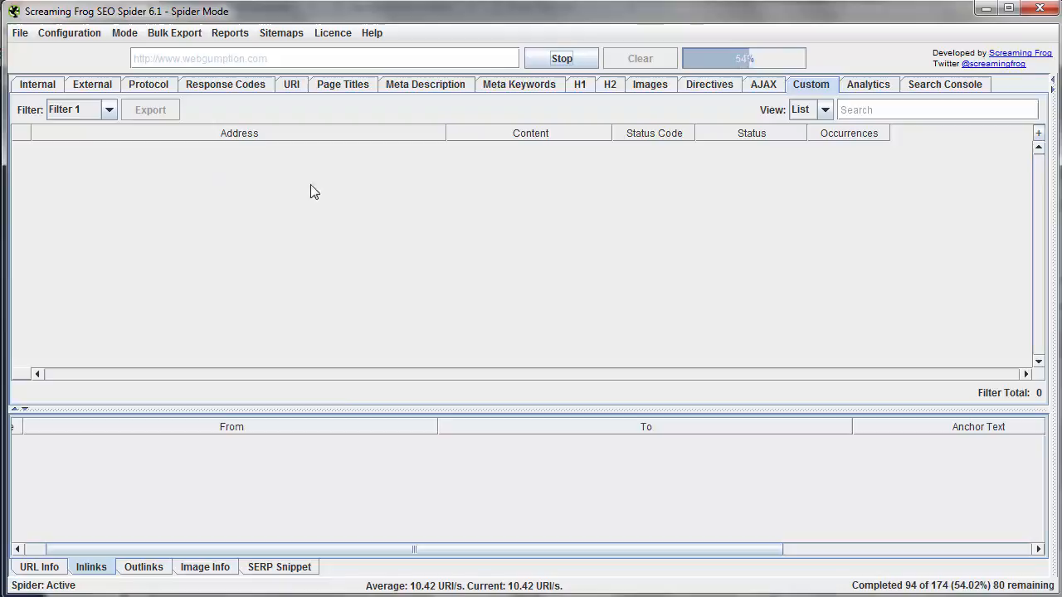
pyautogui.click(93, 109)
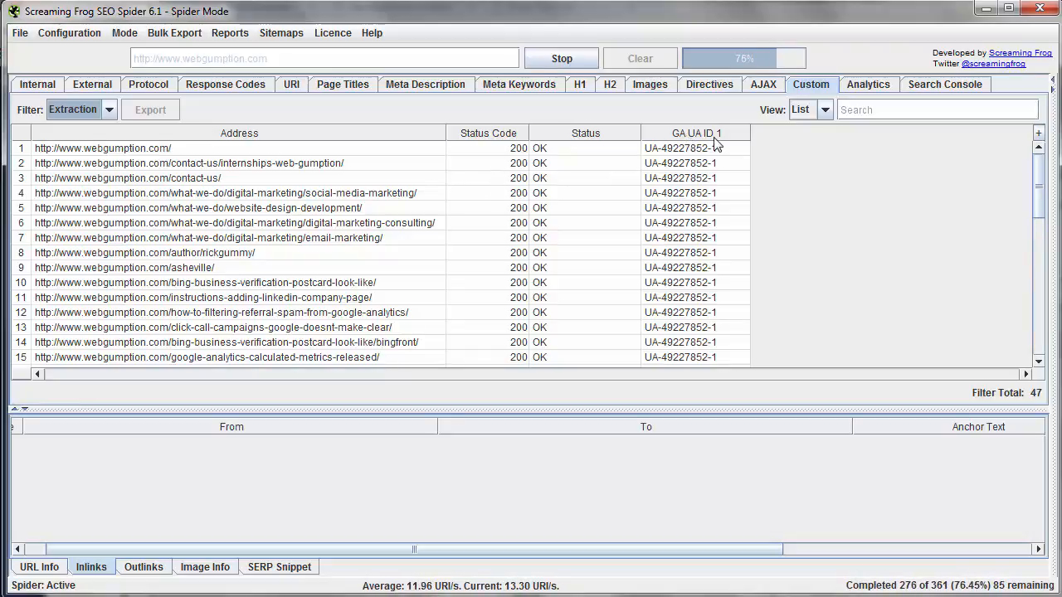
# - Select the contact-us row in the Extraction results to review its UA-49227852-1 ID
pyautogui.click(712, 178)
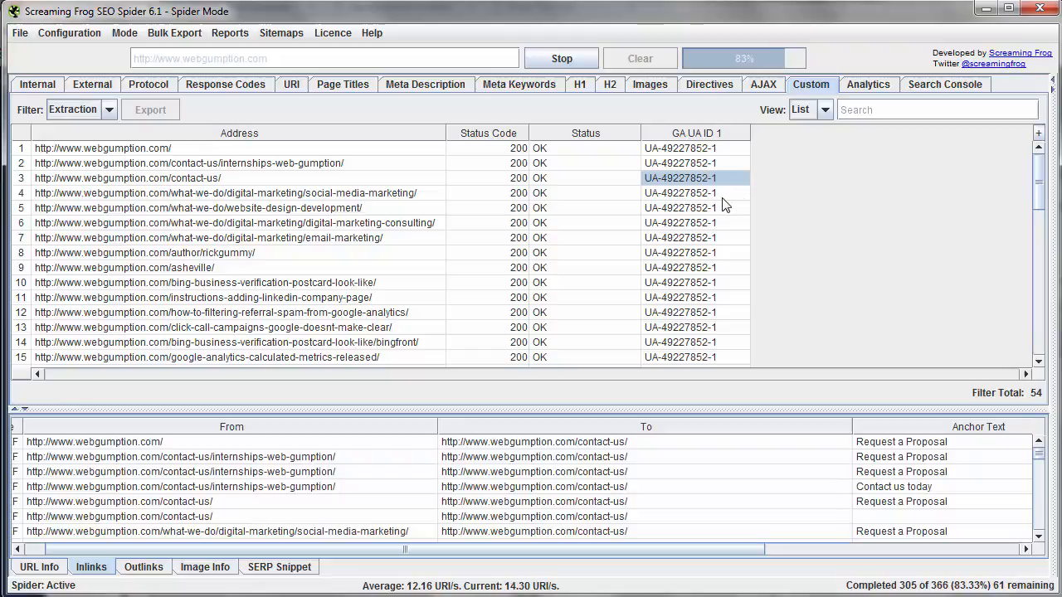
pyautogui.scroll(-2, 725, 204)
pyautogui.scroll(-2, 725, 204)
pyautogui.scroll(-2, 726, 204)
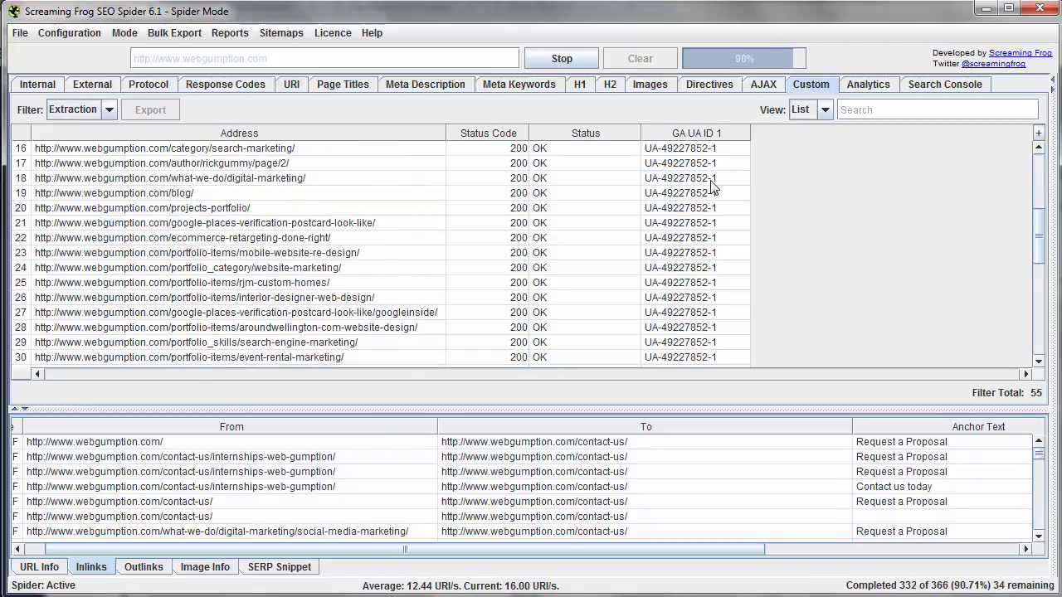
pyautogui.scroll(-2, 712, 189)
pyautogui.scroll(-2, 712, 193)
pyautogui.scroll(-1, 712, 194)
pyautogui.scroll(-2, 712, 196)
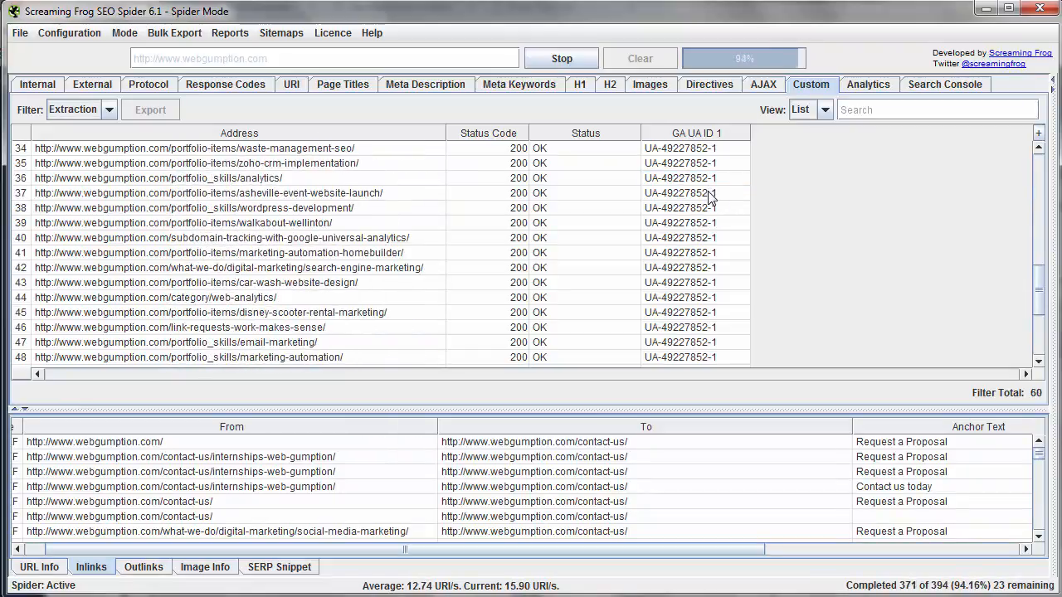
pyautogui.scroll(-2, 712, 197)
pyautogui.scroll(-1, 712, 197)
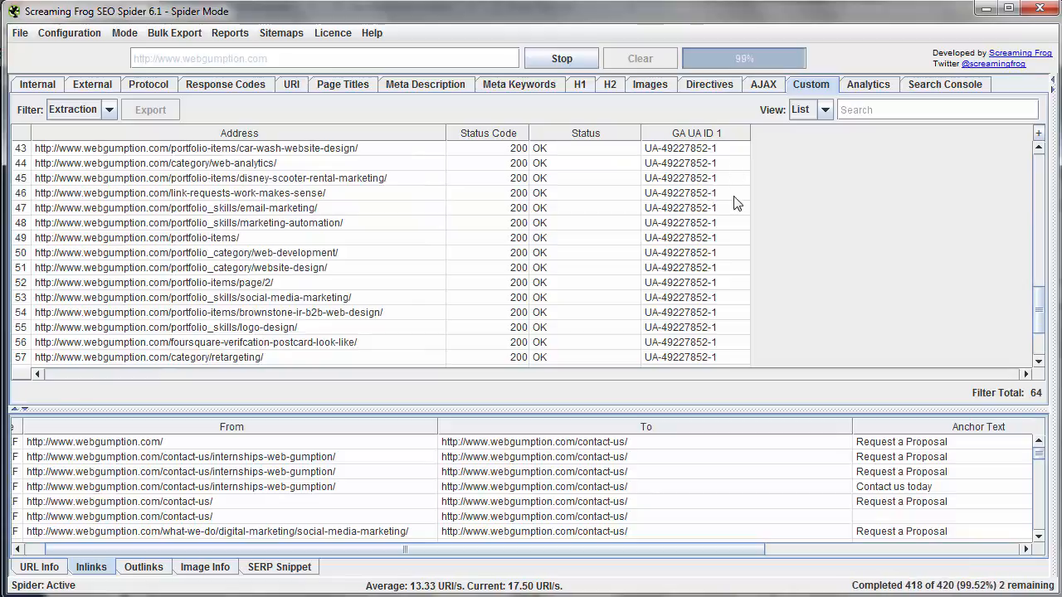
pyautogui.scroll(-3, 738, 204)
pyautogui.scroll(4, 701, 264)
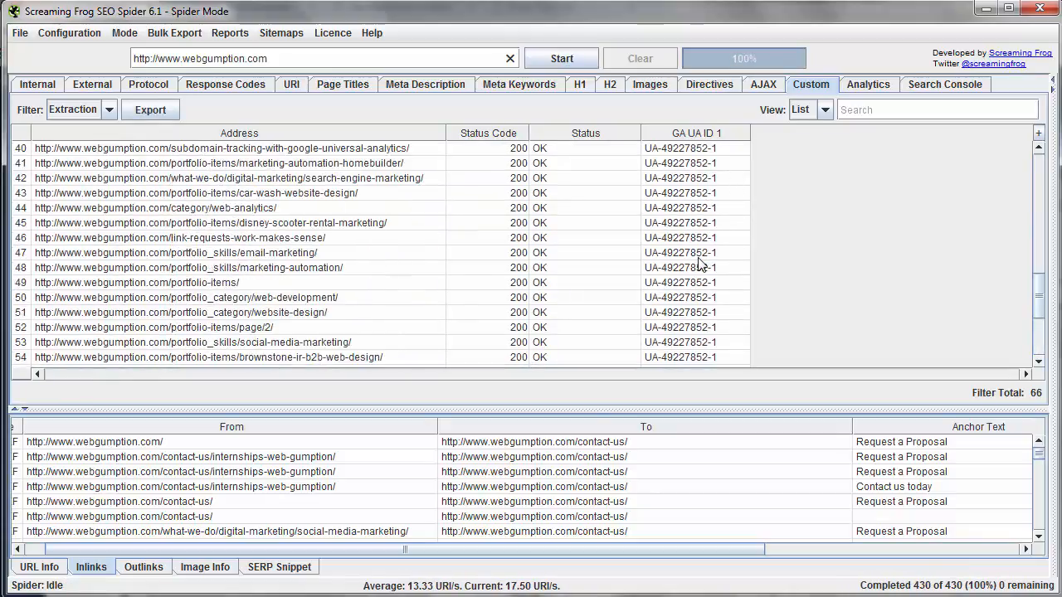
pyautogui.scroll(4, 701, 264)
pyautogui.scroll(5, 701, 264)
pyautogui.scroll(3, 701, 264)
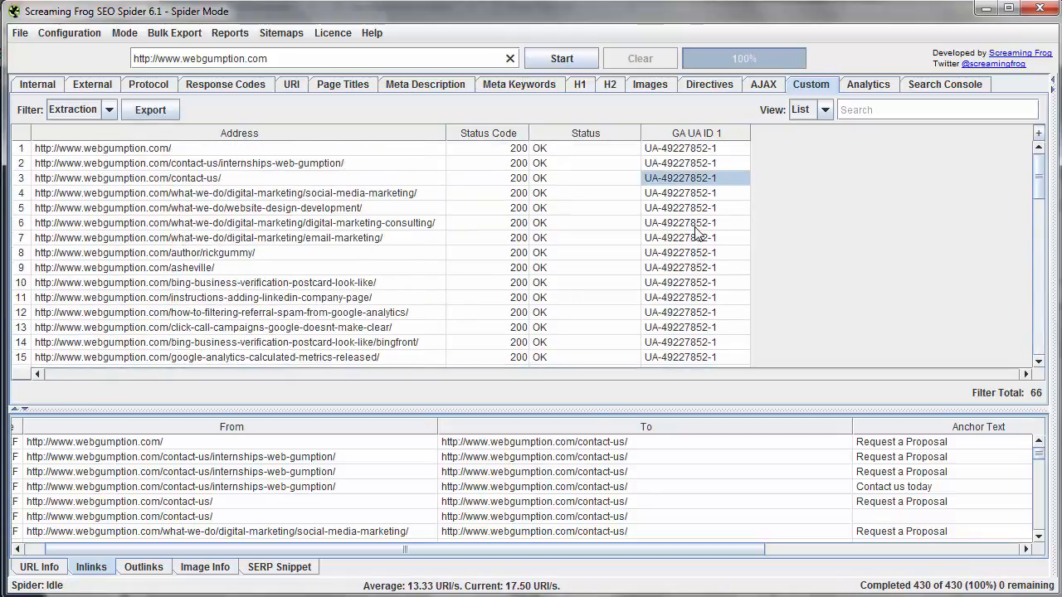